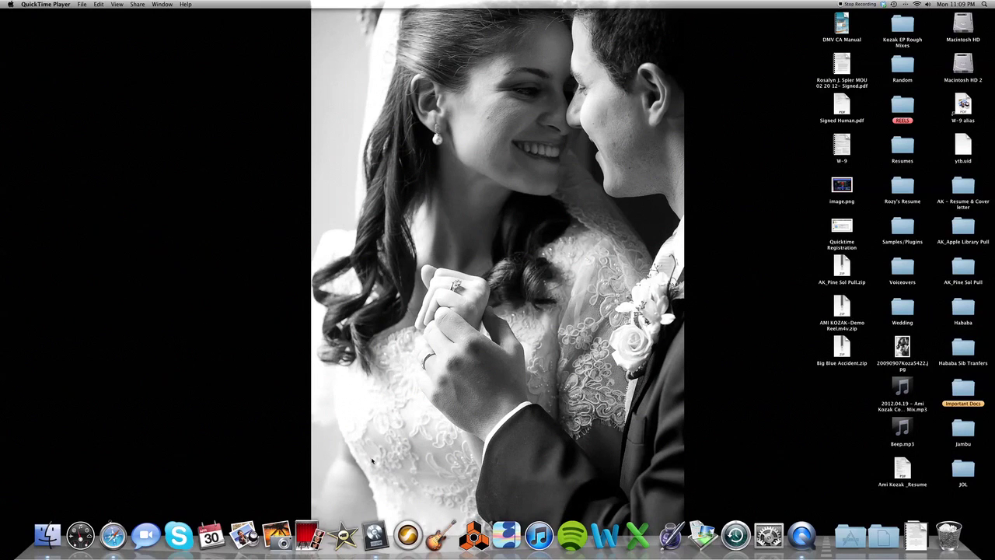
Step: Hide the Loop Browser to widen the arrangement and return the playhead to bar 31 1 1 1
click(374, 535)
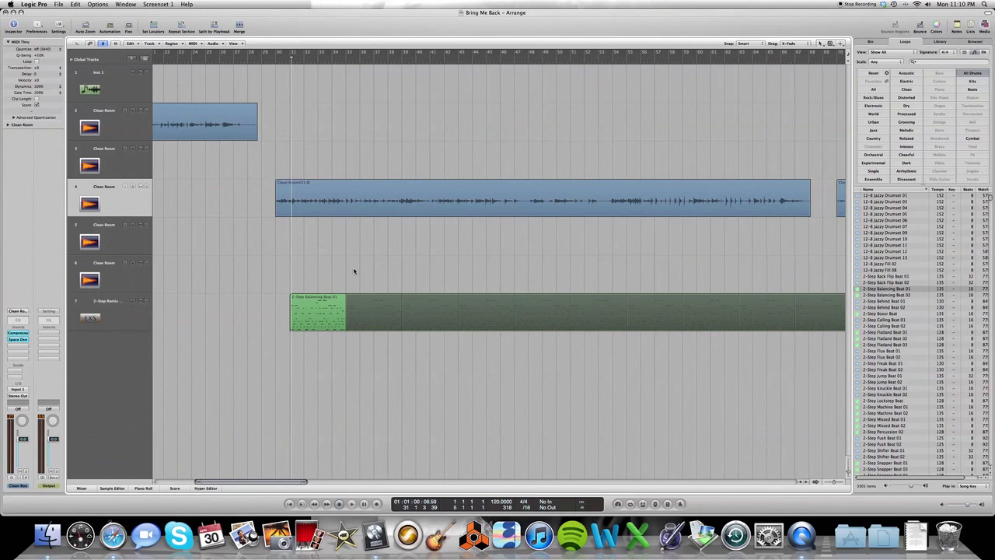
key(o)
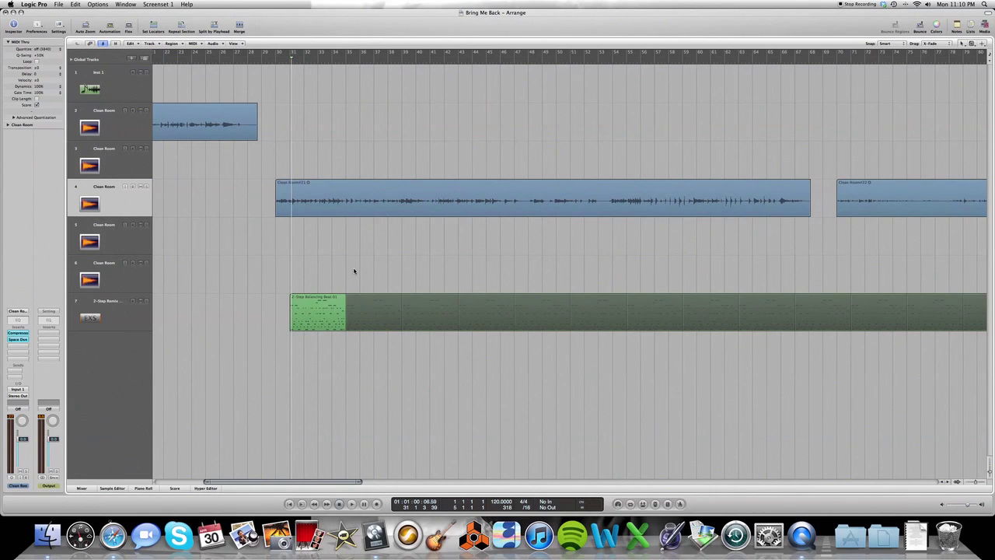
key(space)
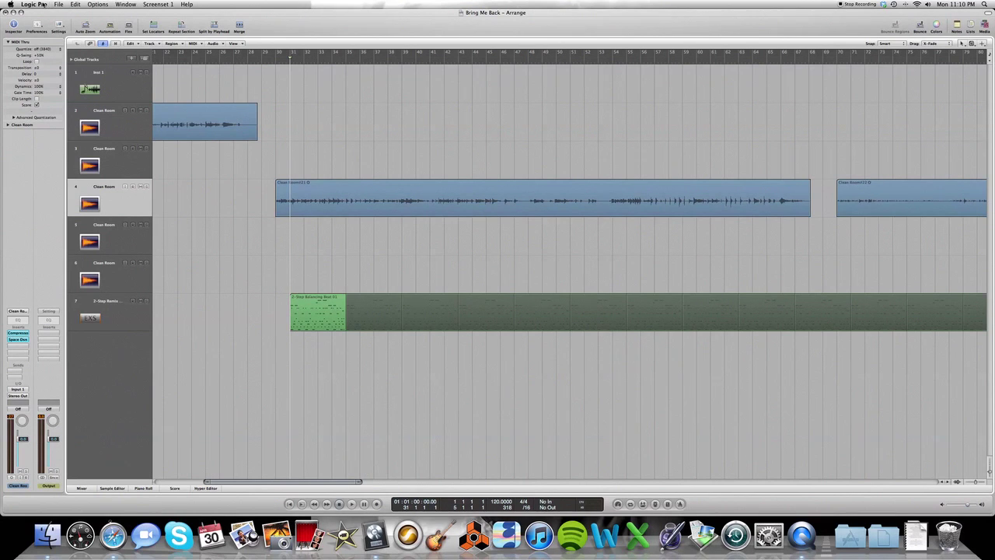
Step: Open the Logic Pro menu and dismiss it without choosing Preferences
click(44, 5)
mouse_move(48, 28)
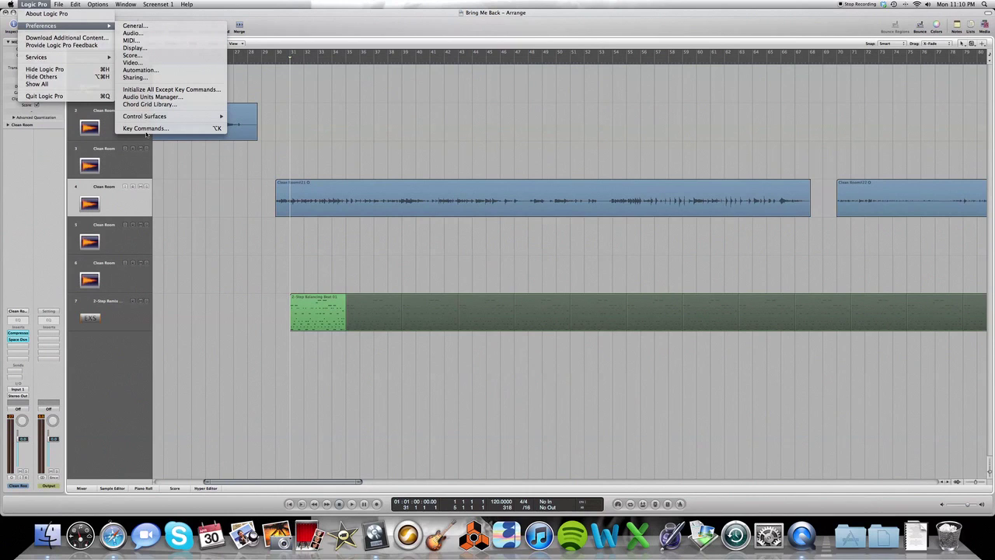
click(240, 230)
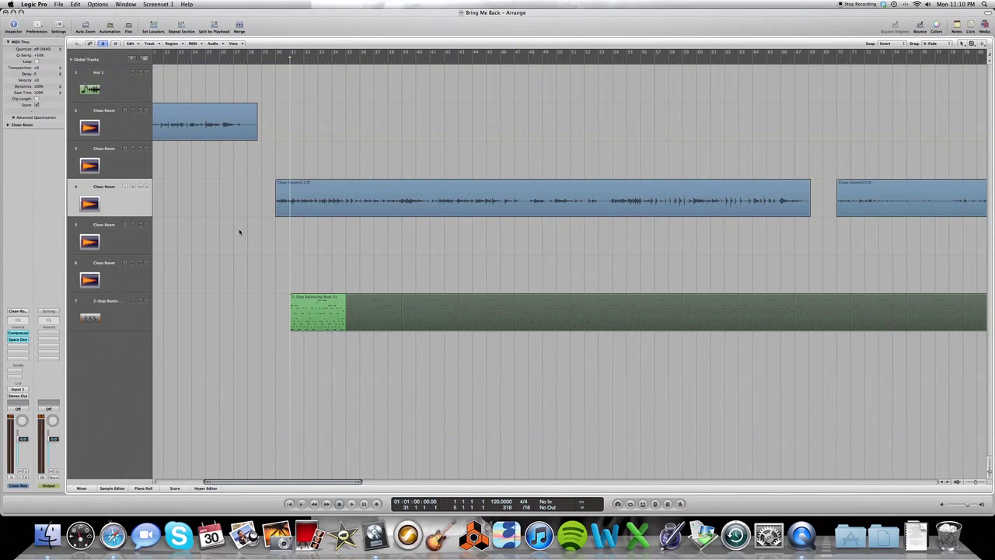
Step: In Key Commands (Option-K), collapse Global Commands and Various Windows and search 'record toggle'
key(alt+k)
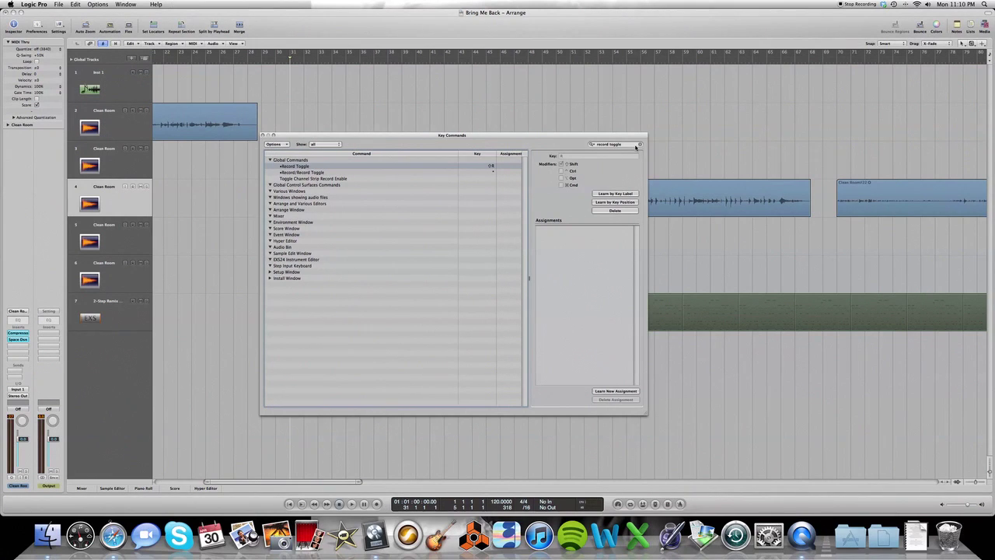
click(639, 145)
text(rec)
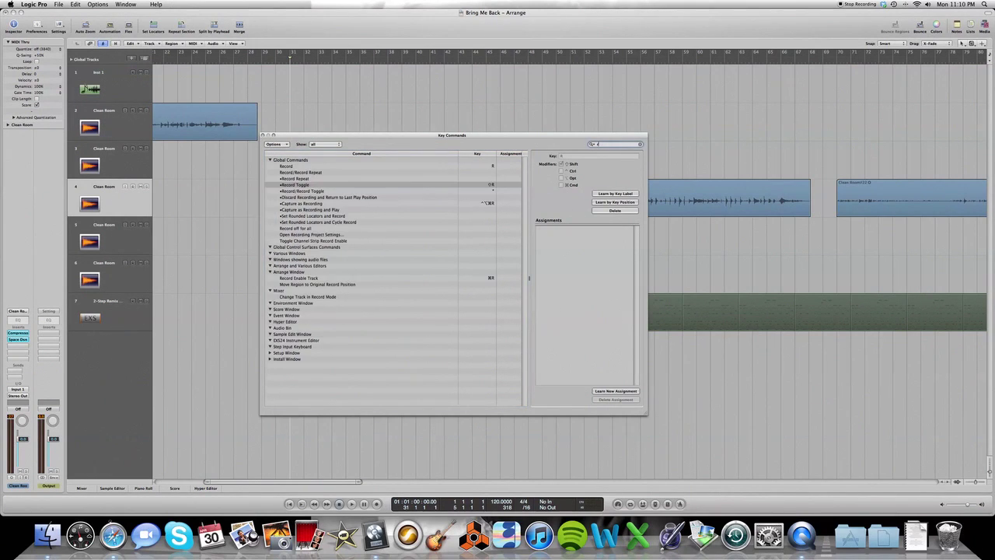
key(BackSpace)
key(BackSpace)
key(BackSpace)
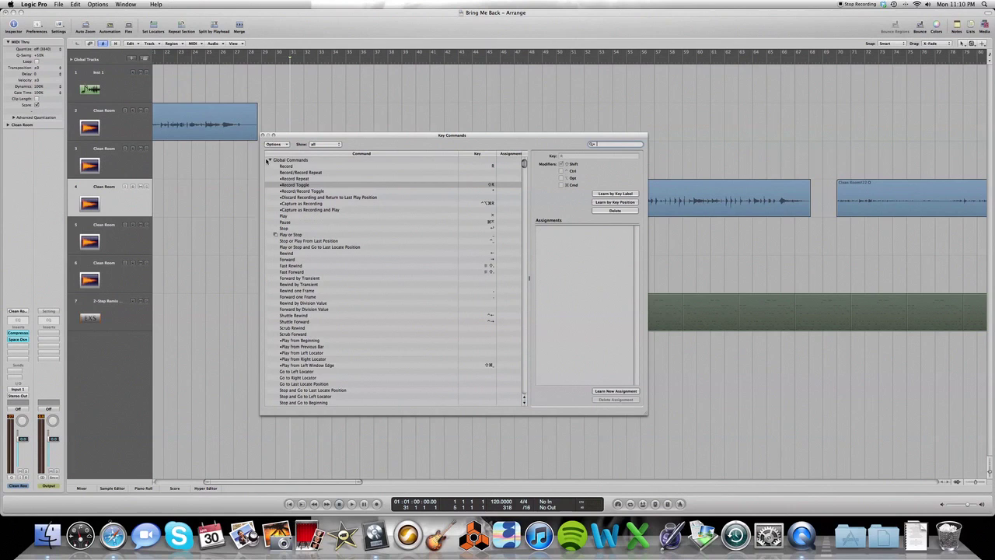
click(270, 160)
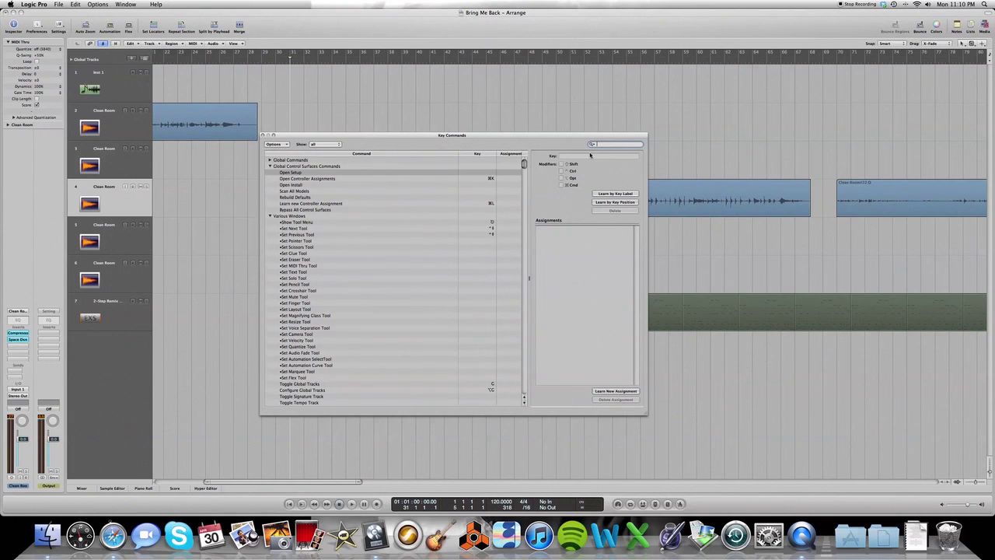
click(271, 216)
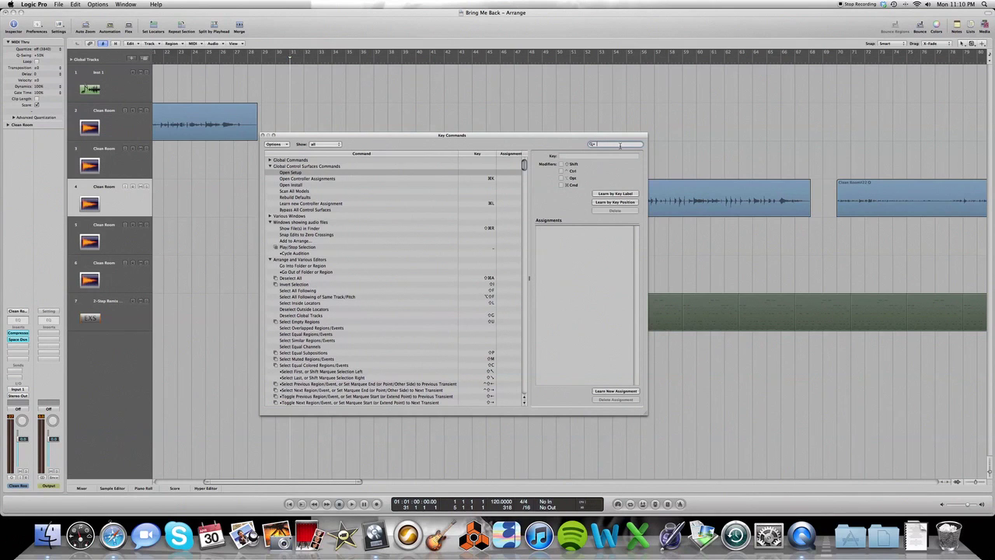
text(record)
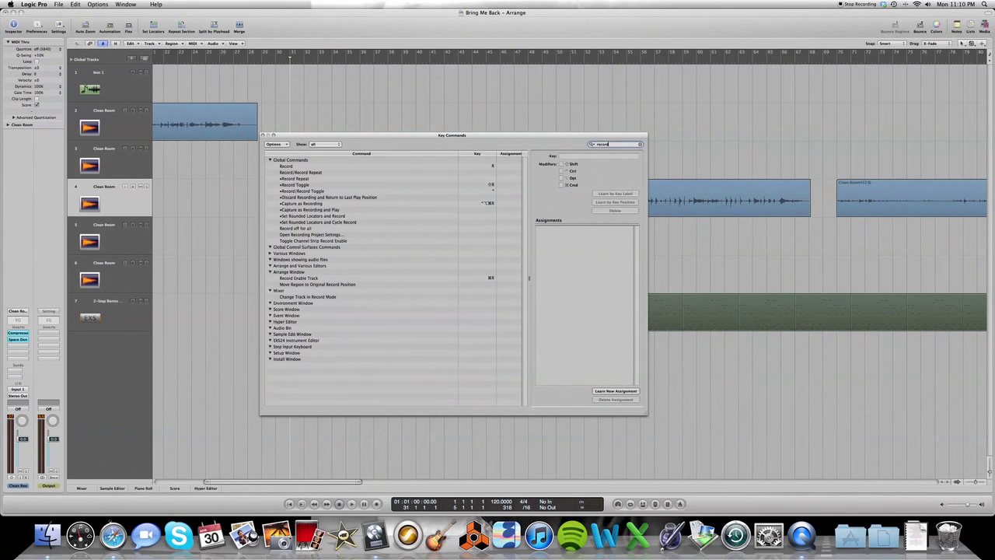
text( toggle)
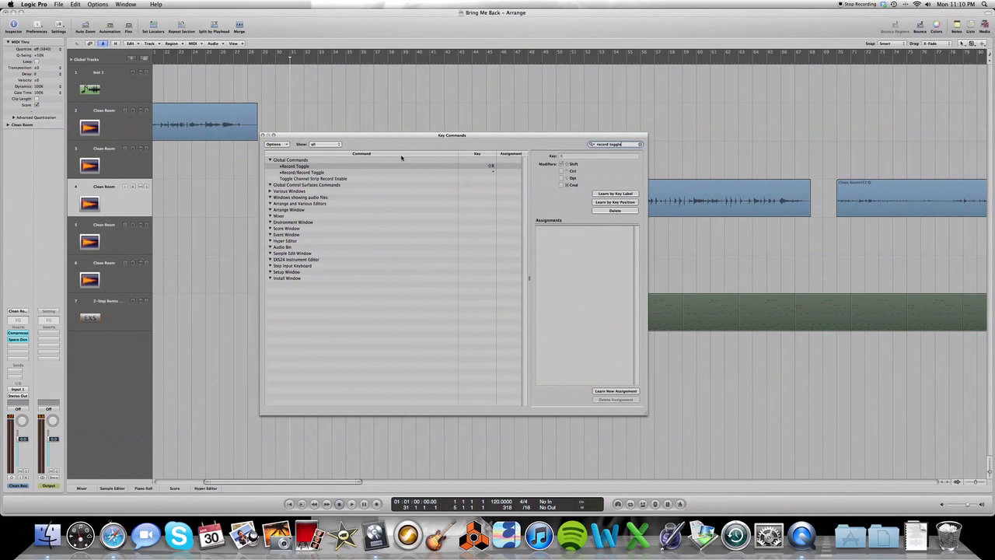
Step: Use Learn by Key Label to replace Record Toggle's old key with Shift-R
click(476, 168)
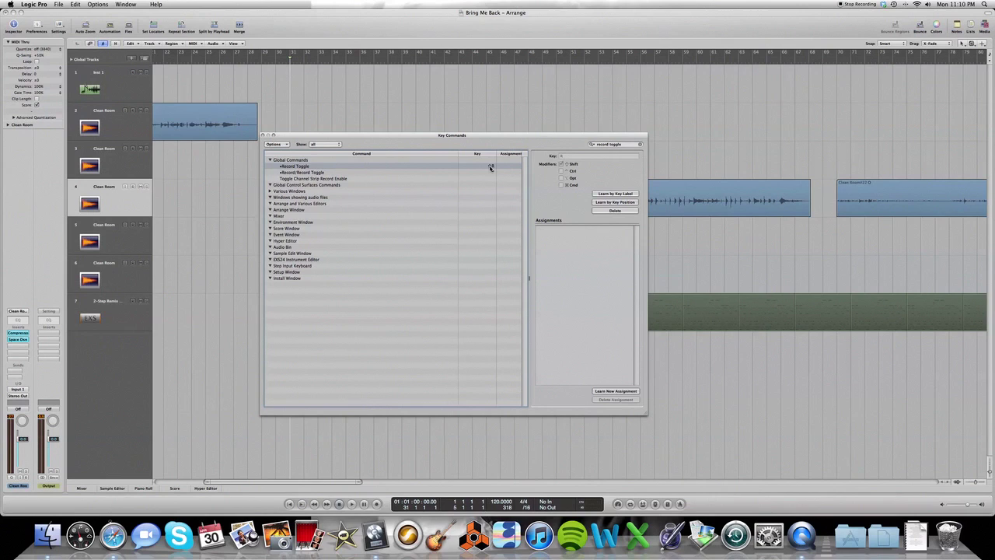
click(597, 194)
key(BackSpace)
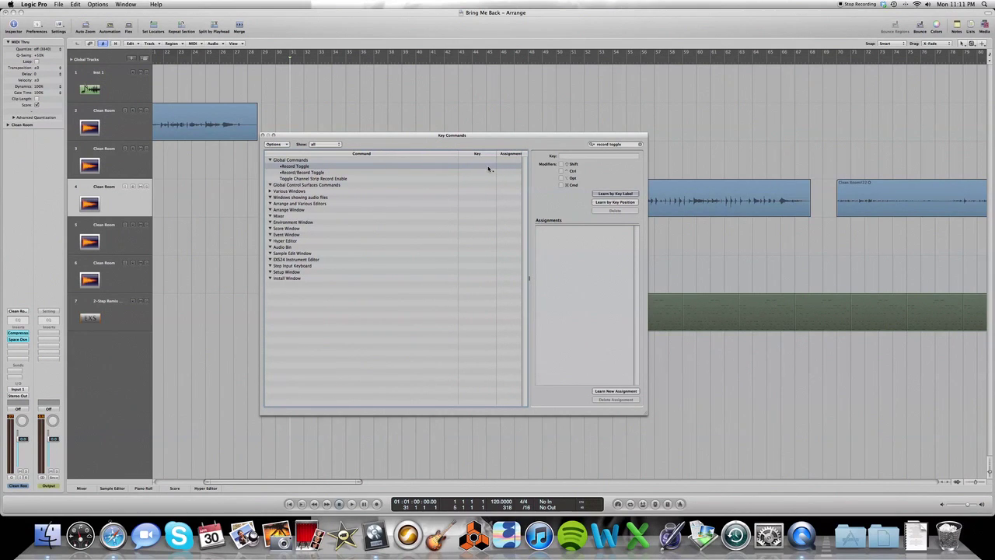
key(shift+r)
Step: Close Key Commands, zoom in on the arrangement, and toggle Punch on the Fly in the Record menu
click(265, 135)
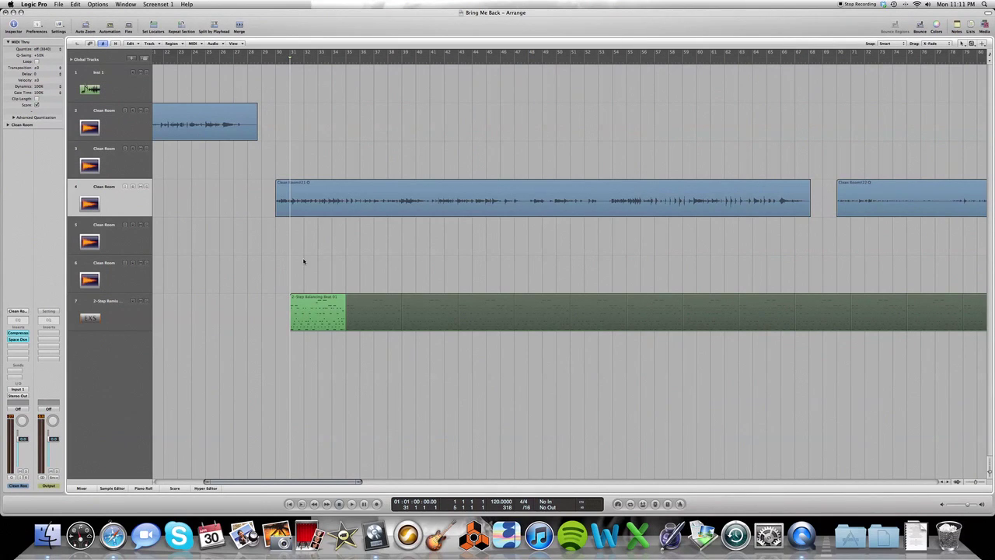
key(ctrl+Right)
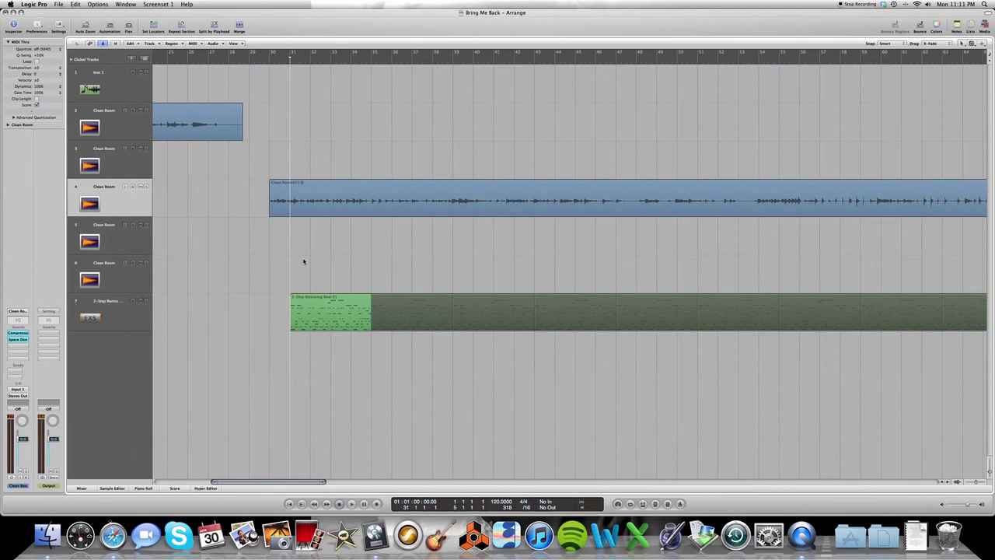
click(90, 3)
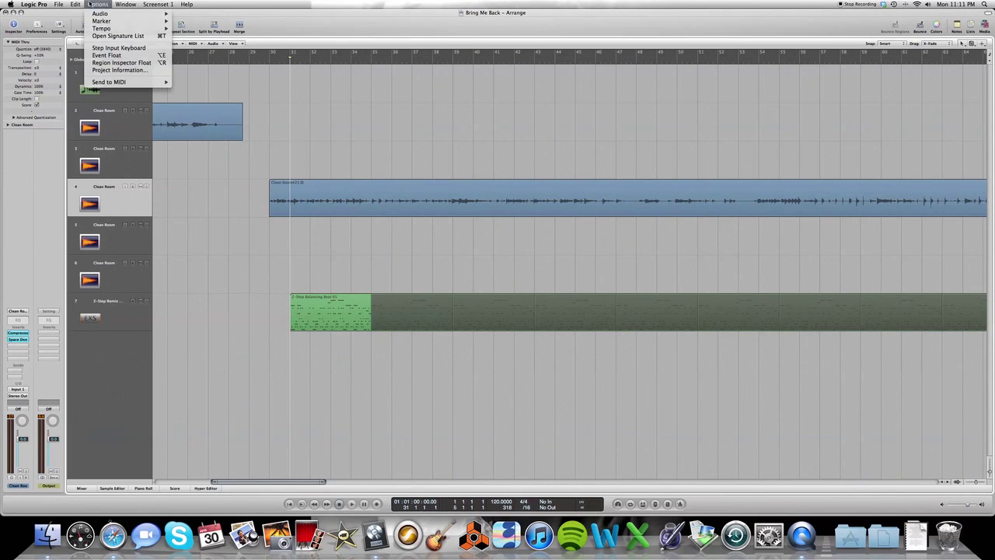
mouse_move(95, 13)
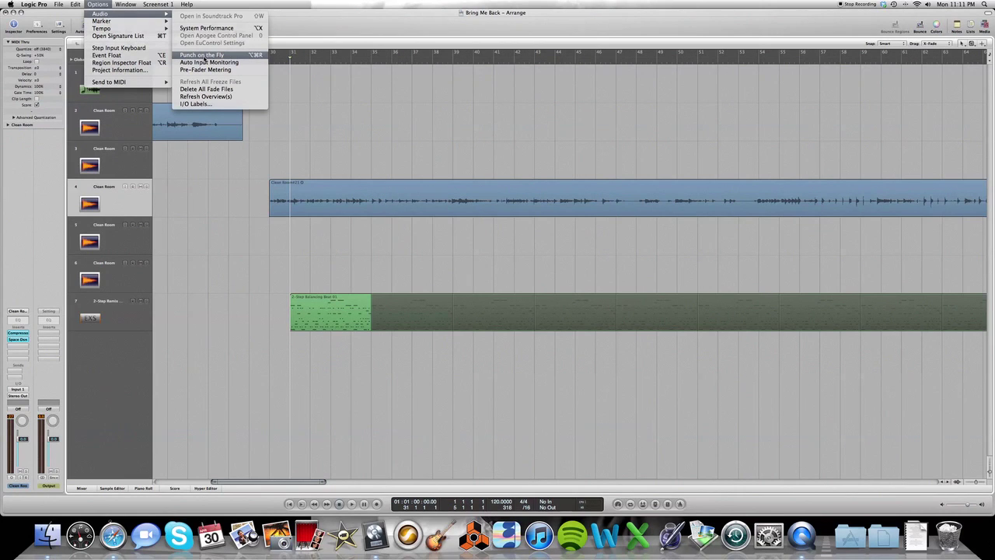
click(204, 56)
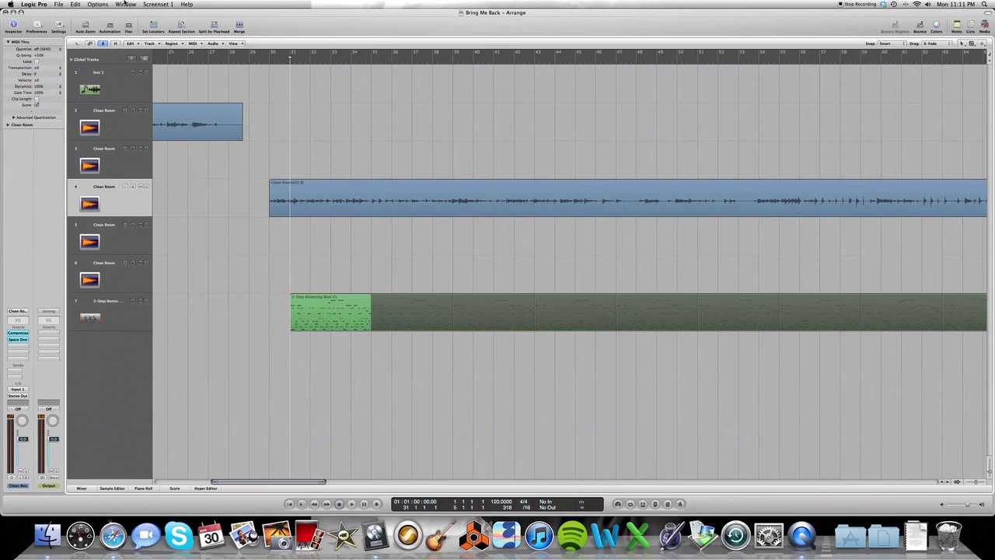
click(98, 4)
mouse_move(110, 14)
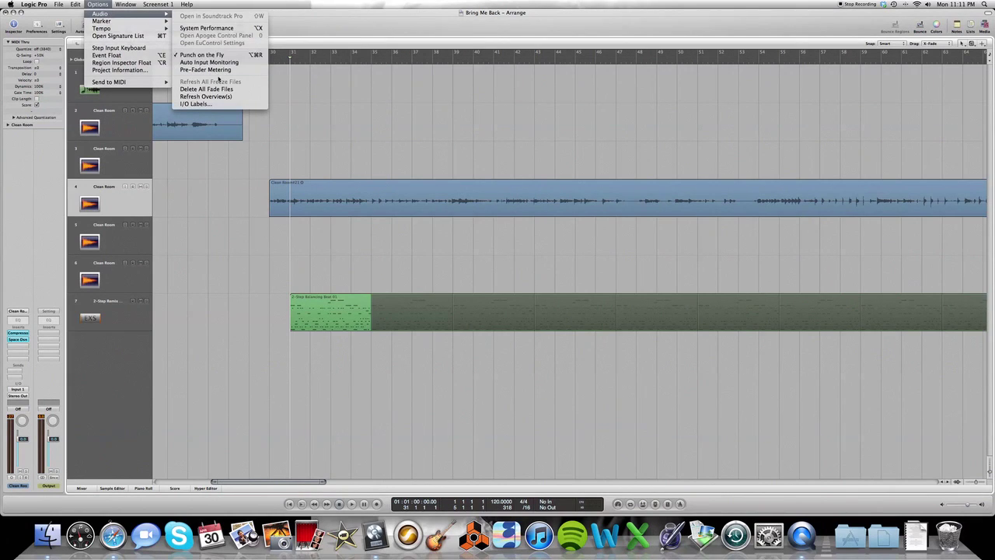
click(203, 55)
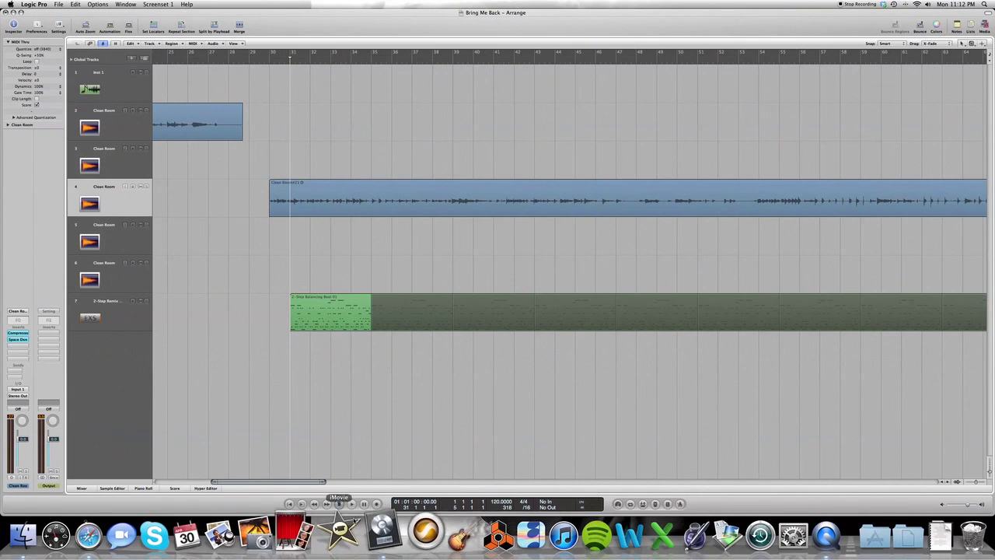
Step: Toggle Punch on the Fly from the transport Record button's right-click menu
right_click(377, 503)
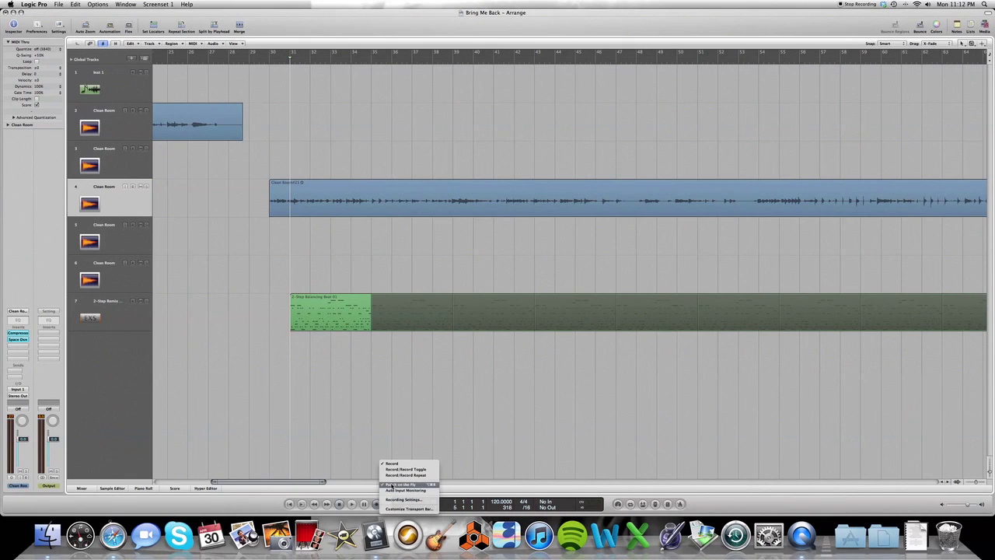
click(392, 484)
right_click(378, 504)
click(383, 488)
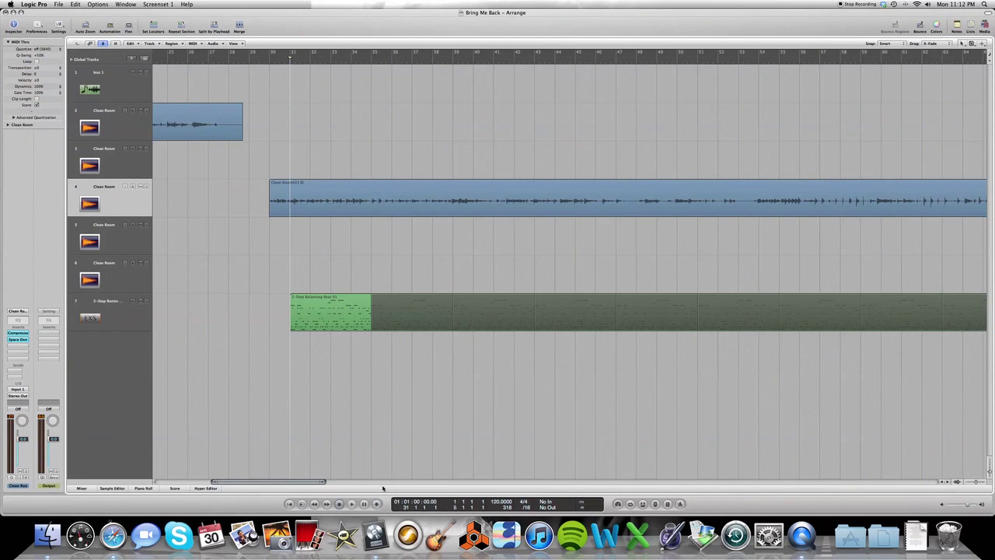
Step: Arm track 4, play from bar 31, and punch a take in and out during playback
click(133, 188)
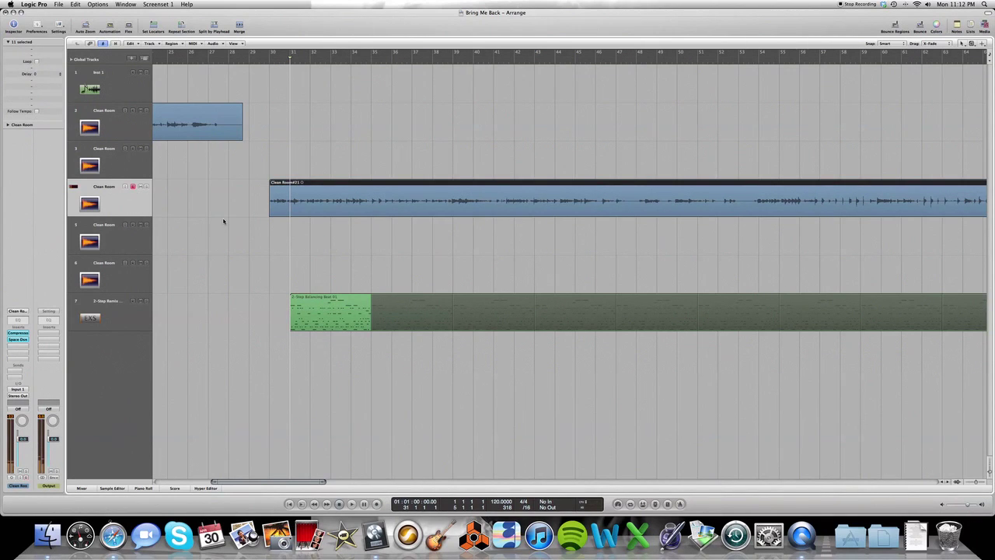
key(space)
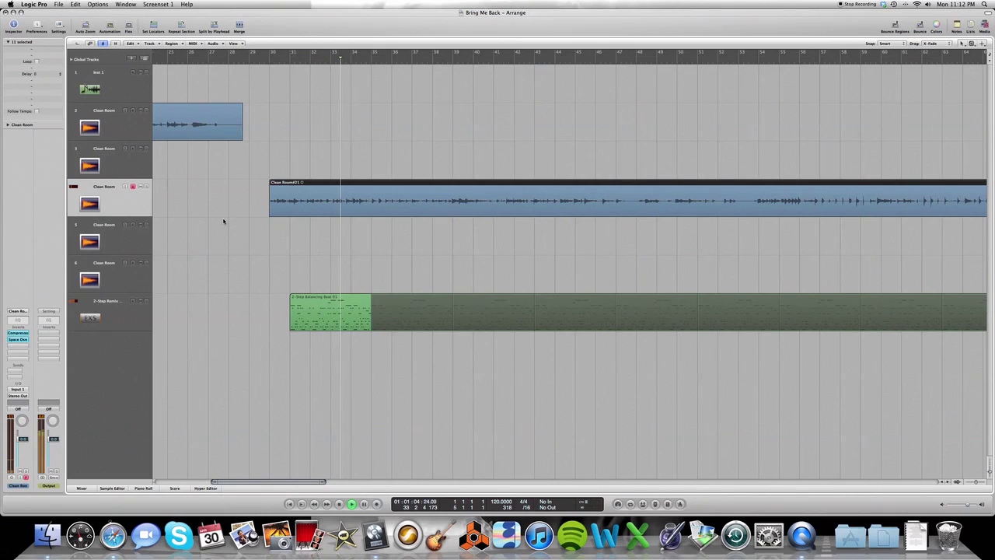
key(r)
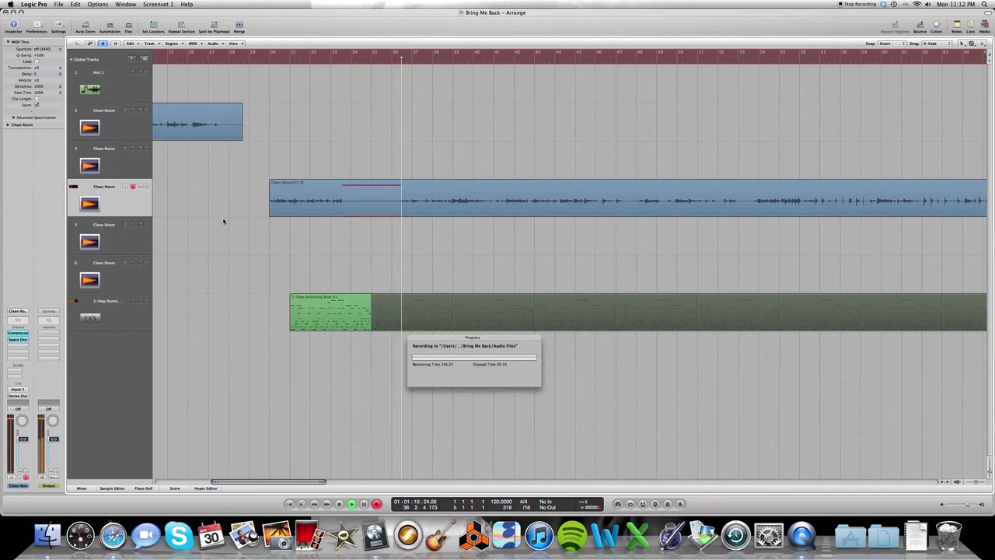
key(shift+r)
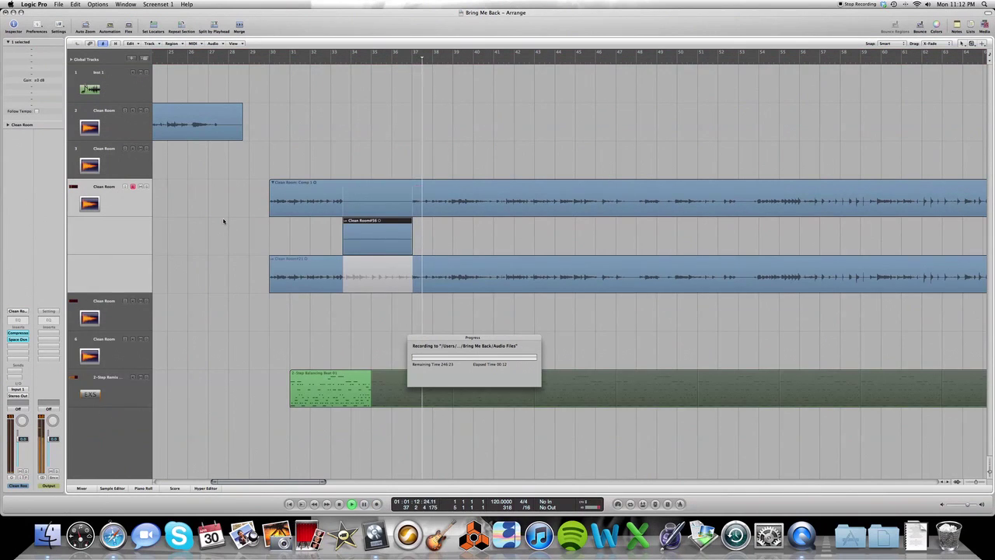
key(space)
Step: Step the playhead to around bar 40, punch in a second take, then collapse the take folder
key(comma)
key(comma)
key(comma)
key(comma)
key(comma)
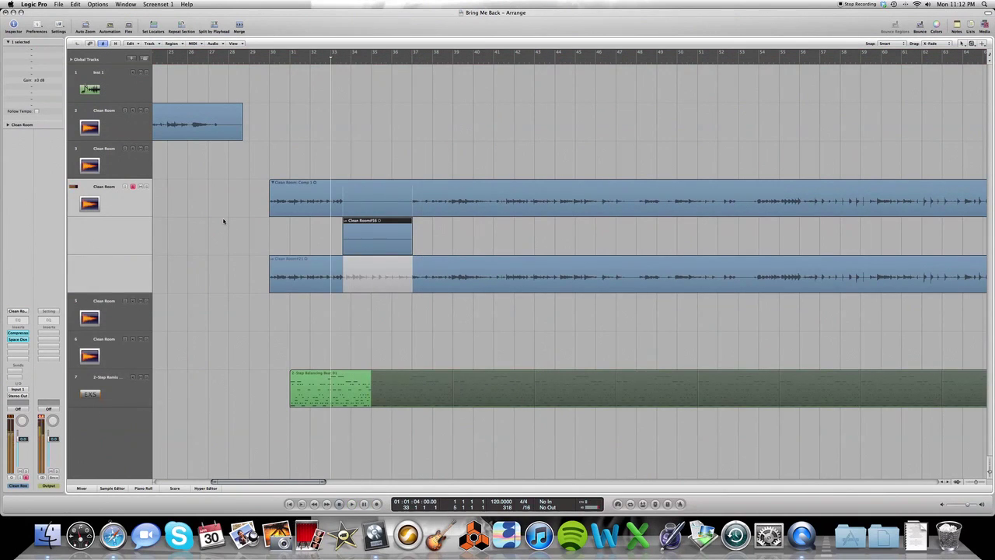
key(period)
key(period)
key(period)
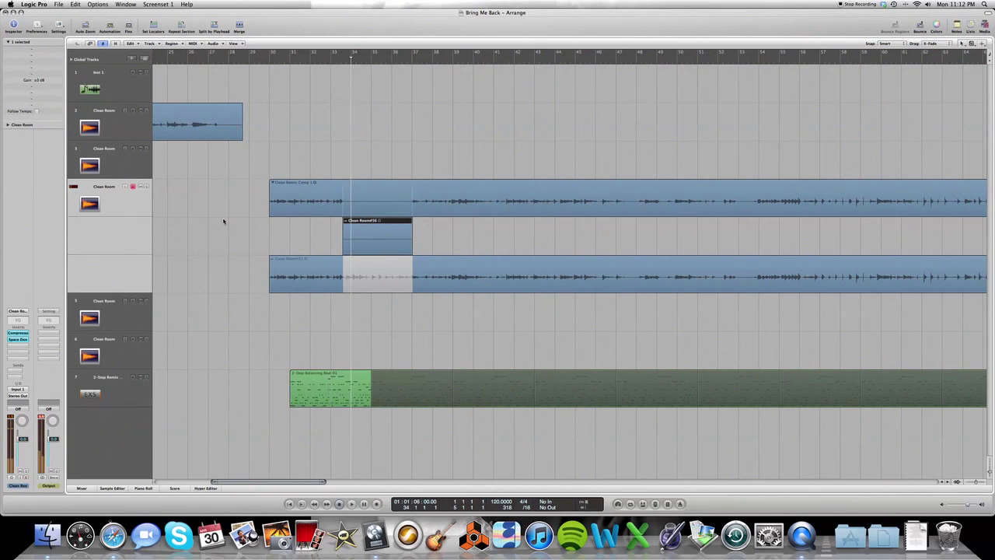
key(period)
key(comma)
key(comma)
key(comma)
key(comma)
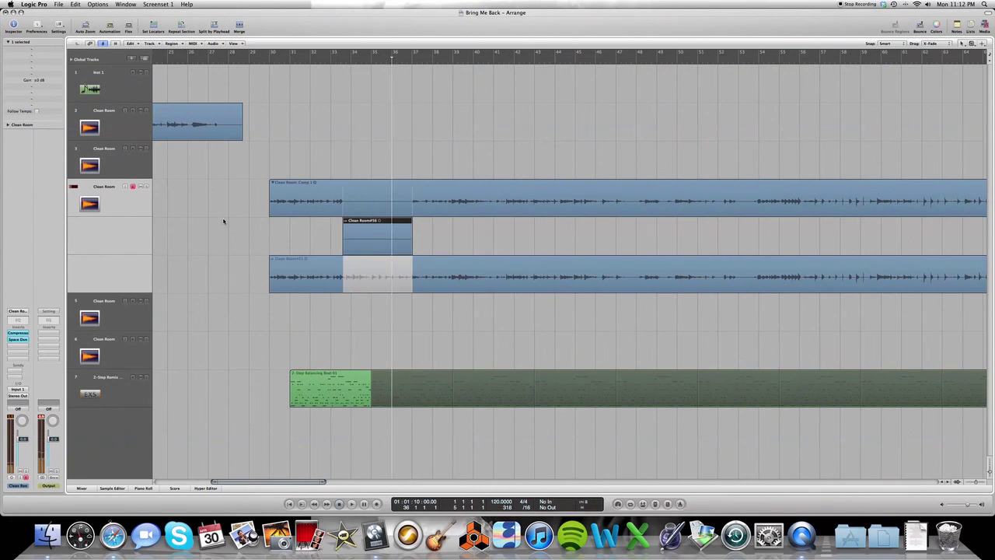
key(period)
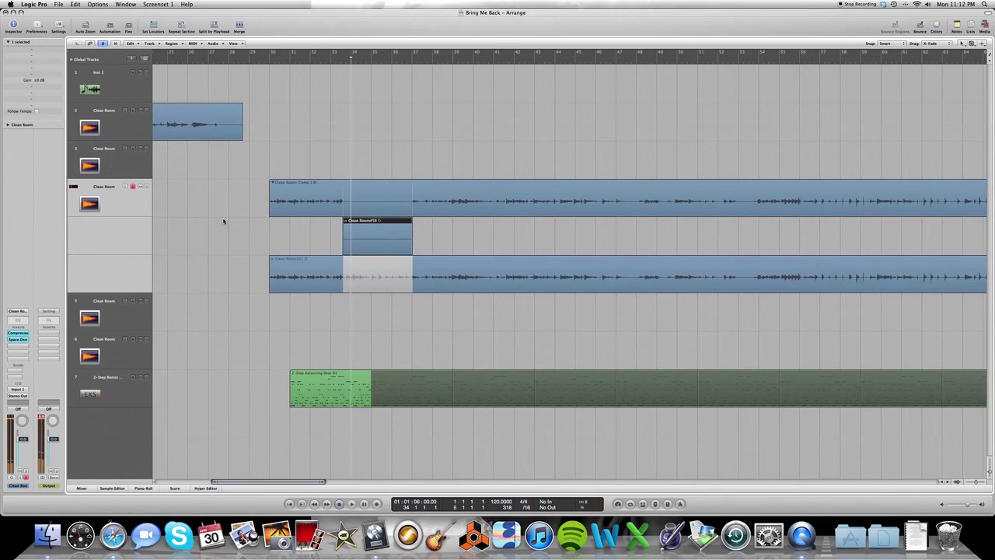
key(period)
key(period)
key(period)
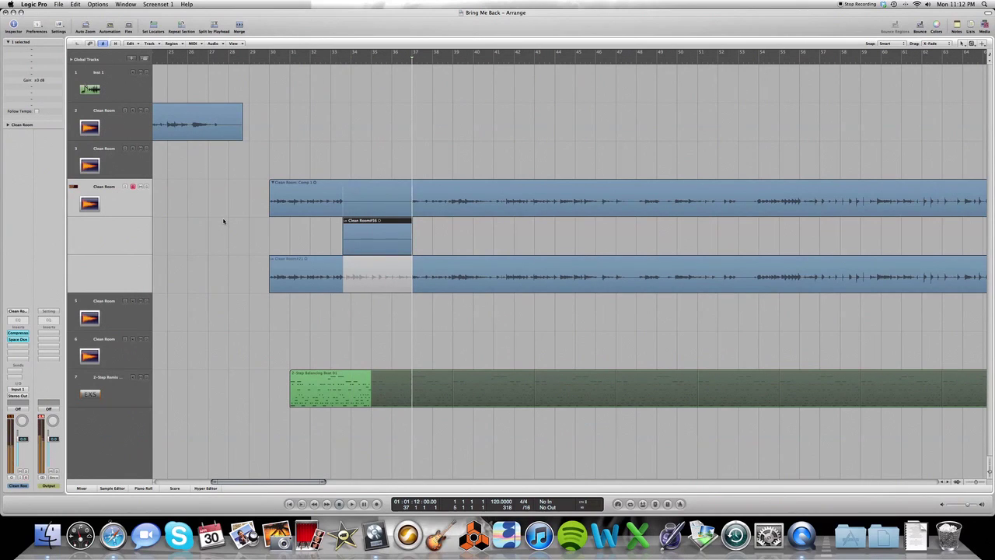
key(period)
key(period)
key(period)
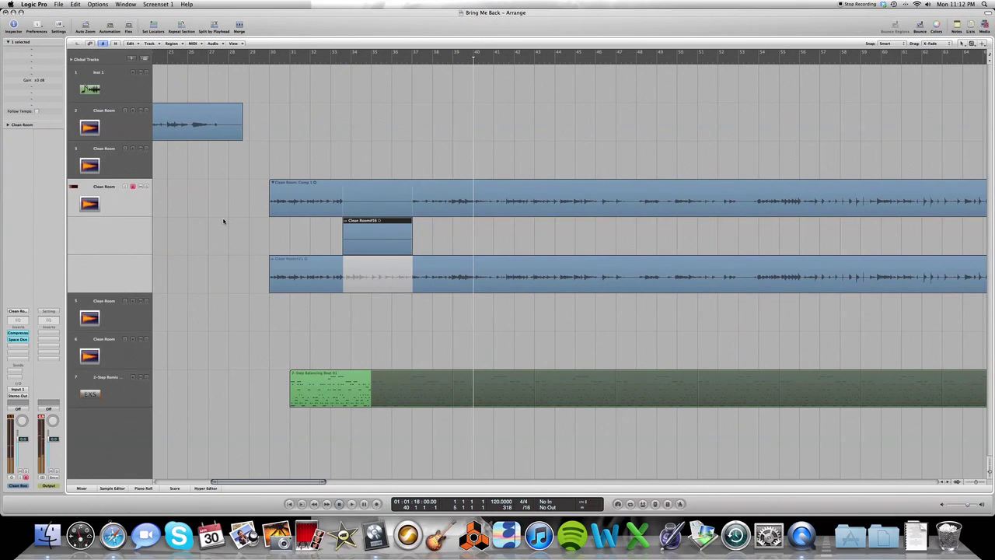
key(space)
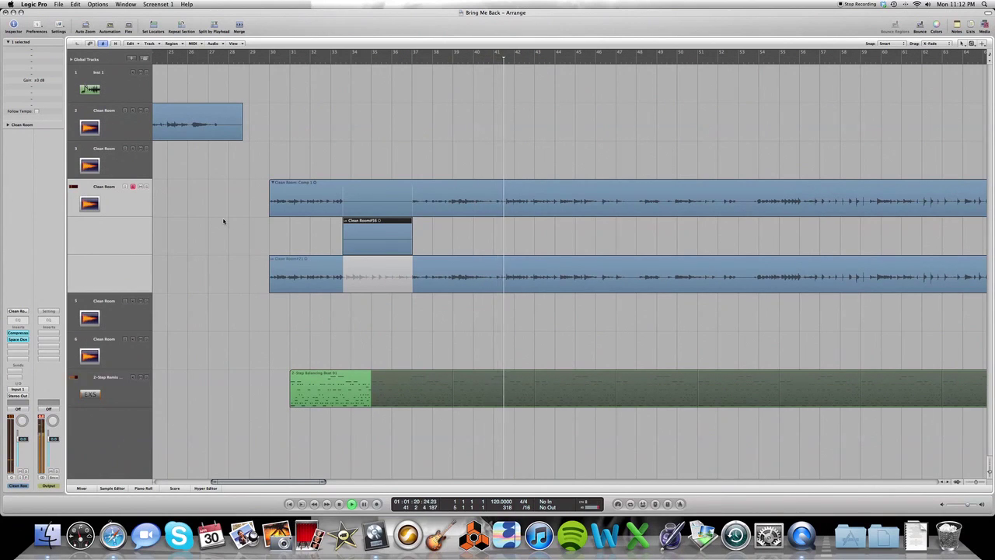
key(r)
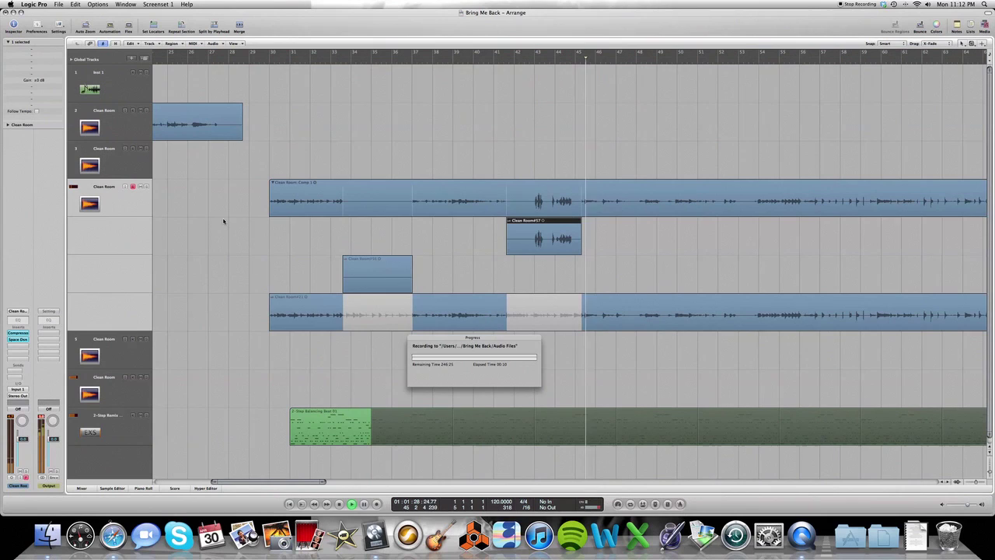
key(space)
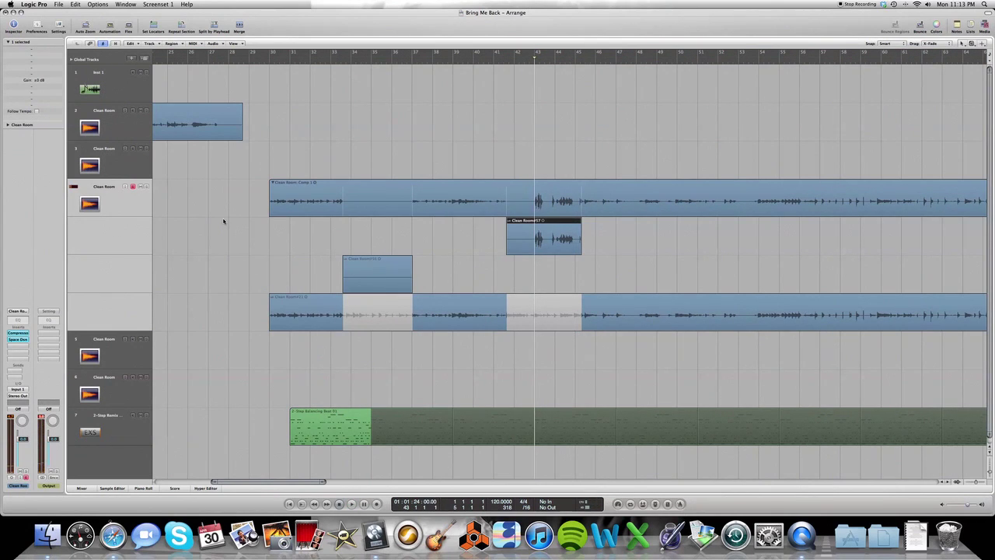
double_click(330, 201)
Step: Reopen Key Commands with Option-K, re-learn Record Toggle's key, and close the window
click(349, 229)
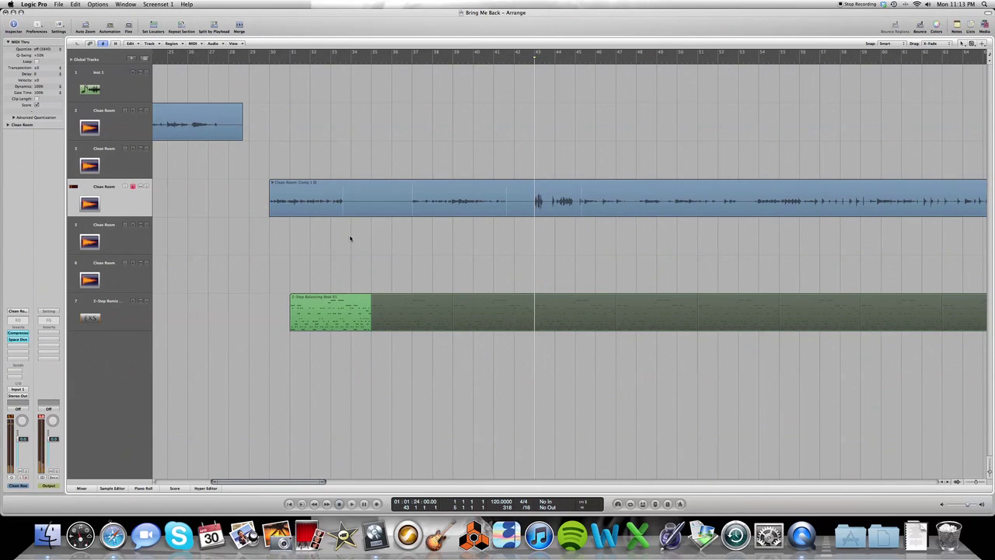
key(alt+k)
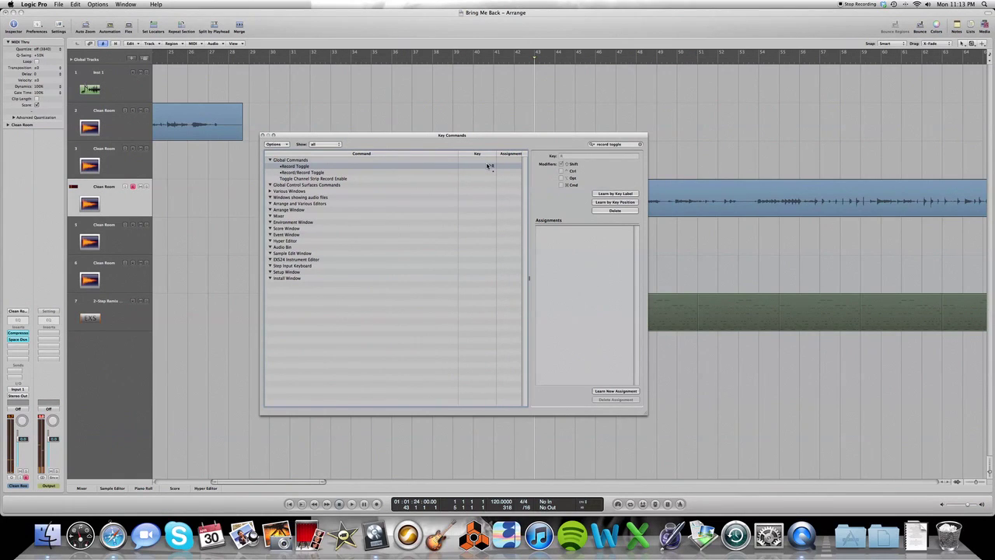
click(599, 192)
click(263, 136)
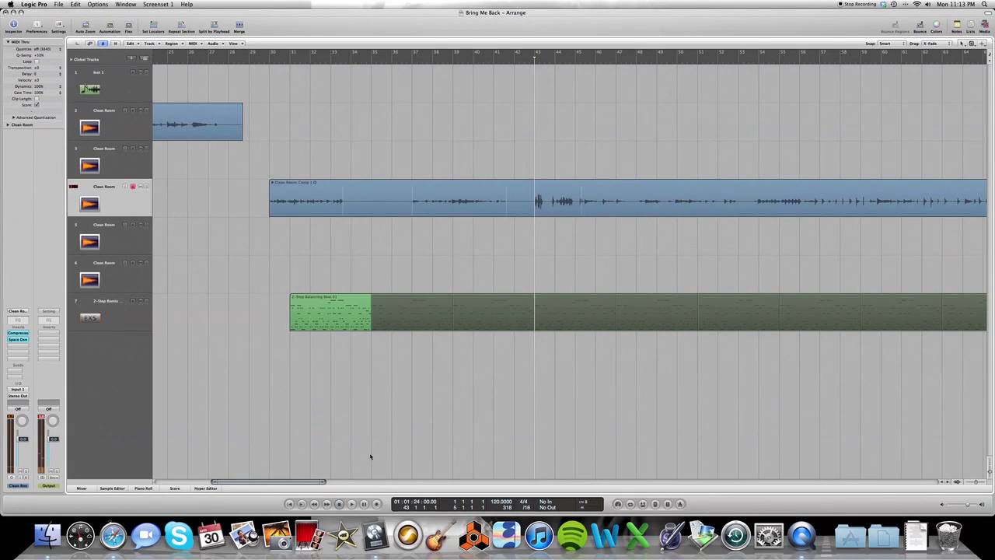
right_click(376, 504)
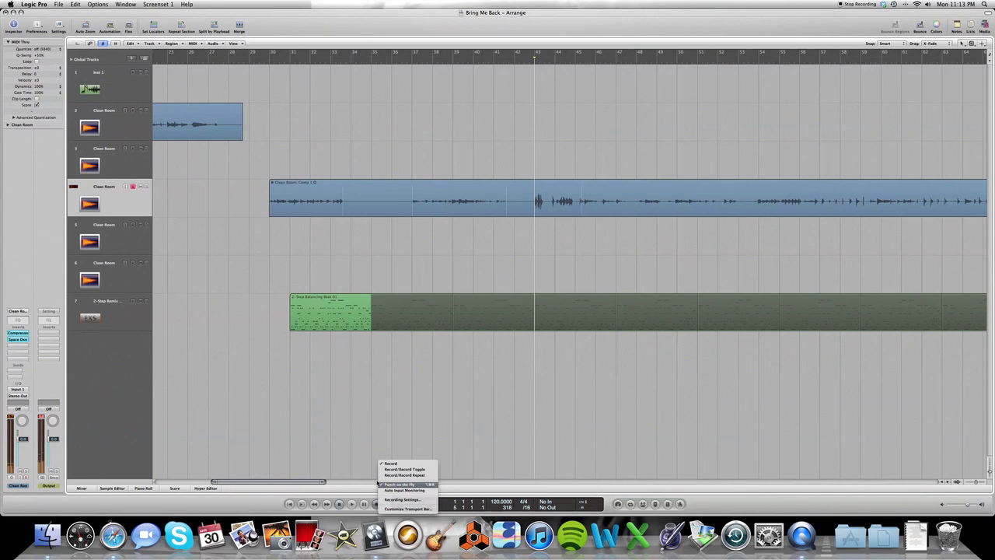
click(352, 467)
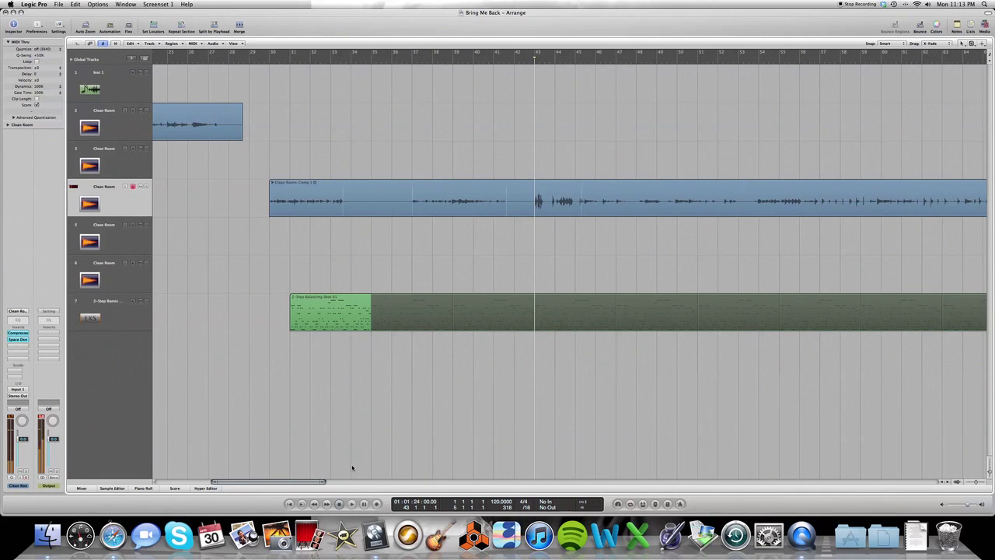
right_click(377, 504)
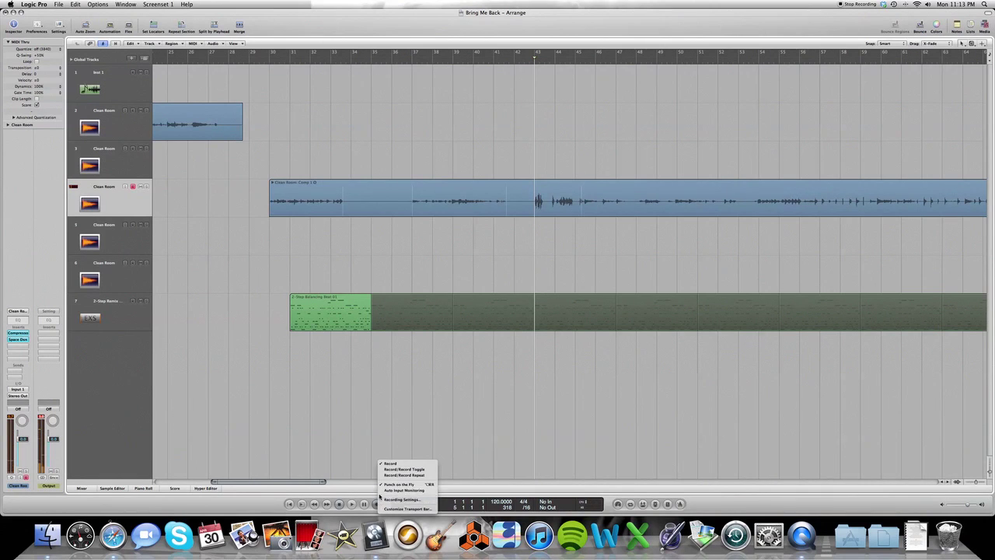
click(356, 464)
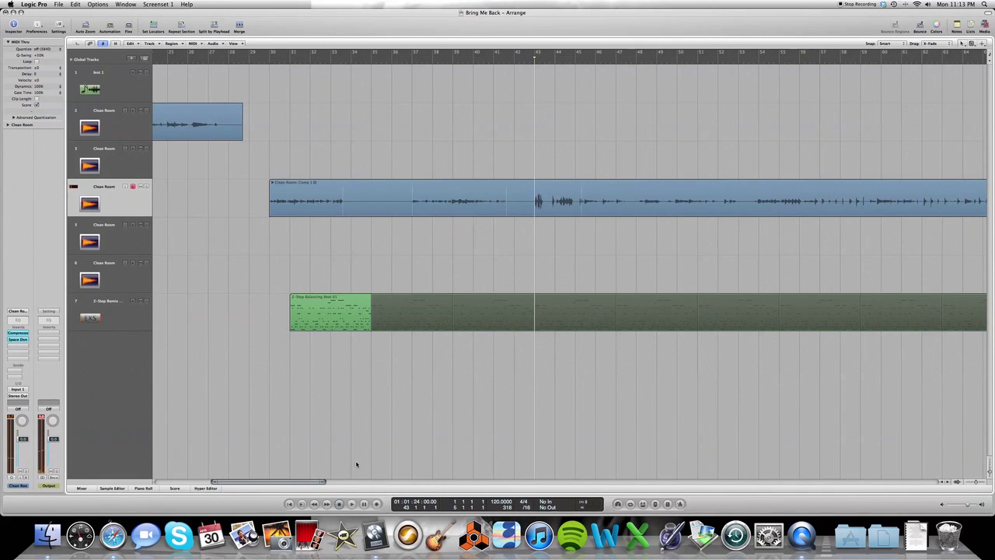